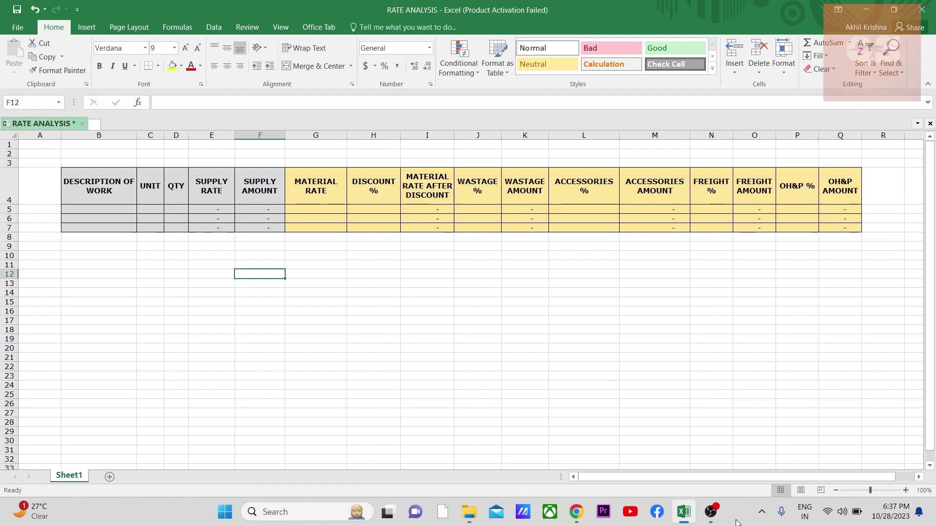
# Examine the grey description and supply columns, the yellow cost breakdown columns, and the Supply Rate formula in E5.
pyautogui.moveTo(93, 176); pyautogui.dragTo(282, 229)
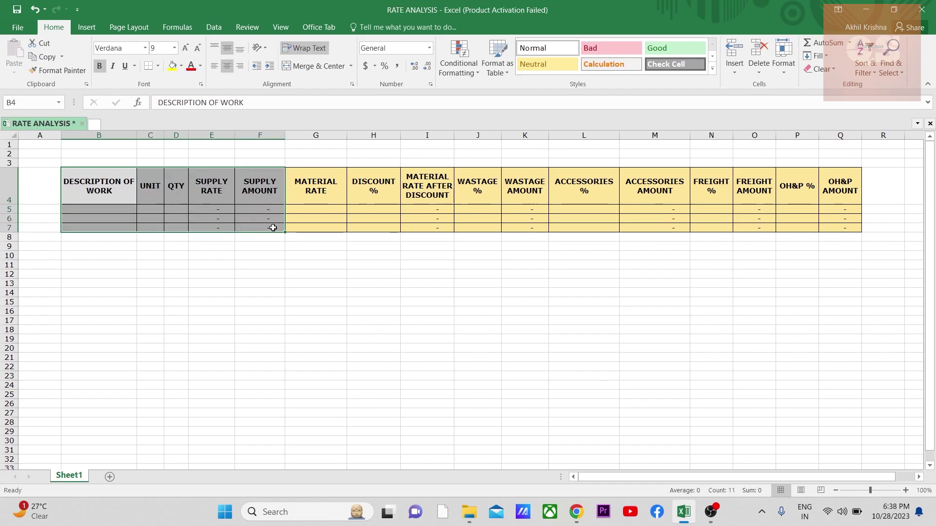
pyautogui.moveTo(312, 183); pyautogui.dragTo(848, 227)
pyautogui.moveTo(104, 190); pyautogui.dragTo(274, 225)
pyautogui.moveTo(312, 195); pyautogui.dragTo(828, 227)
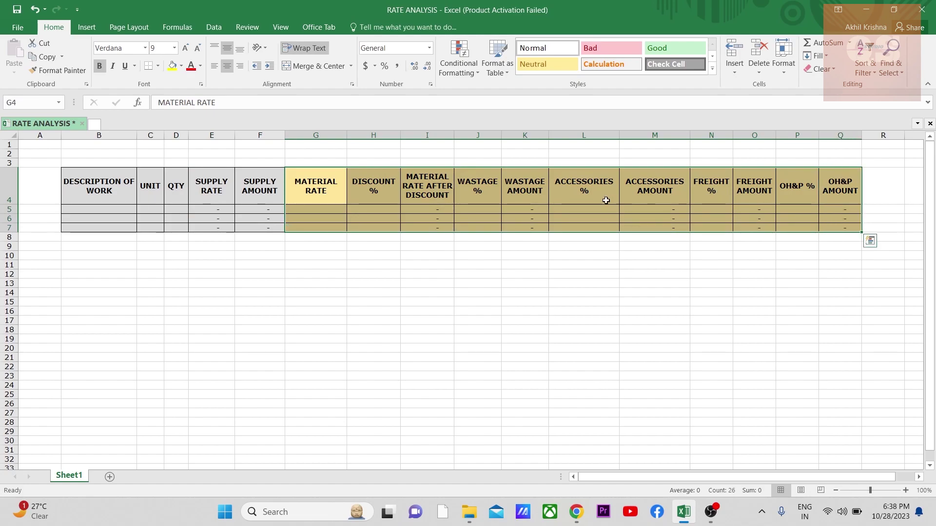
pyautogui.click(205, 208)
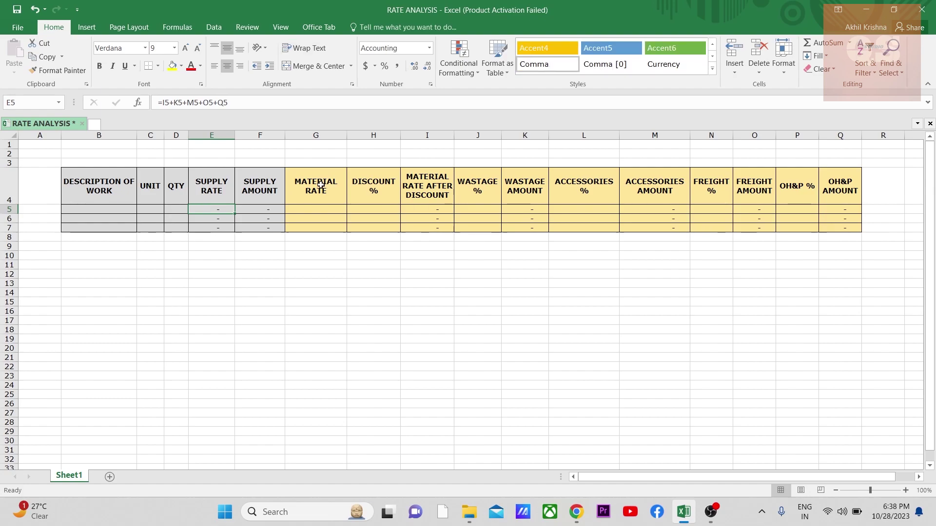
pyautogui.moveTo(321, 184); pyautogui.dragTo(841, 180)
pyautogui.click(156, 254)
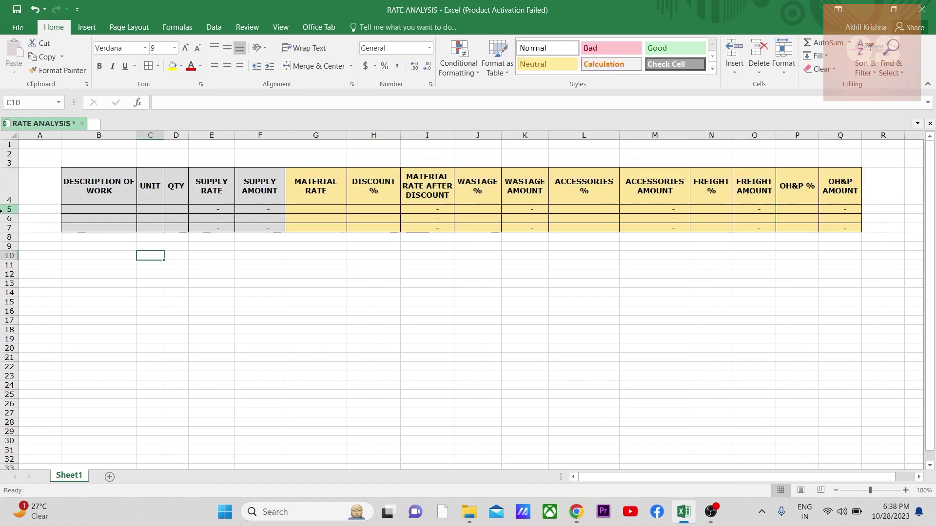
# Enter "Supply Item A" as the description of work in the first table row, B5.
pyautogui.click(97, 210)
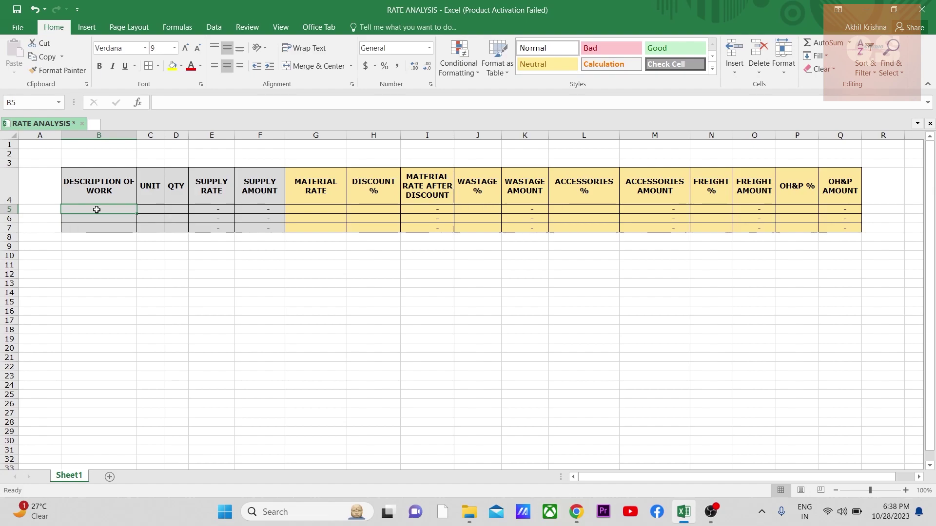
pyautogui.write('SuPPL')
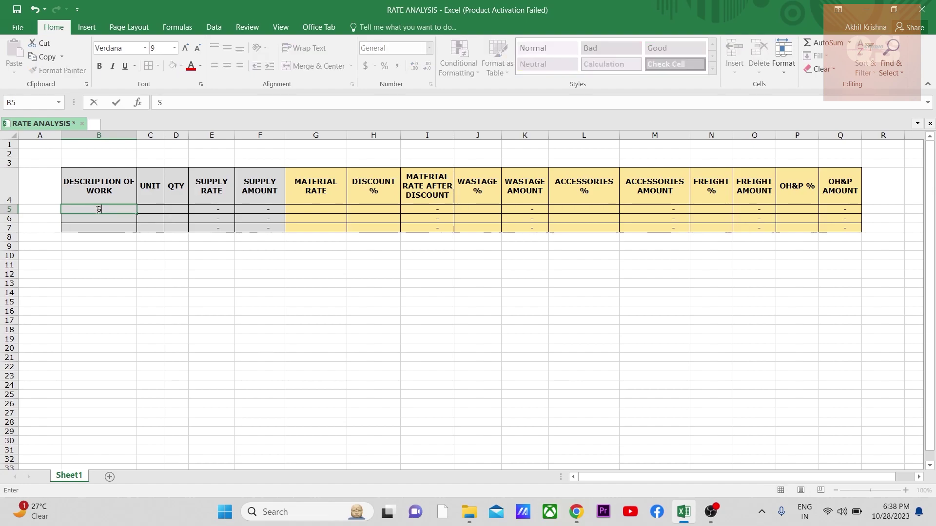
pyautogui.press('BackSpace')
pyautogui.press('BackSpace')
pyautogui.press('BackSpace')
pyautogui.write('pply Item A')
# Set the unit of Supply Item A to "nos" and its quantity to 3.
pyautogui.click(155, 209)
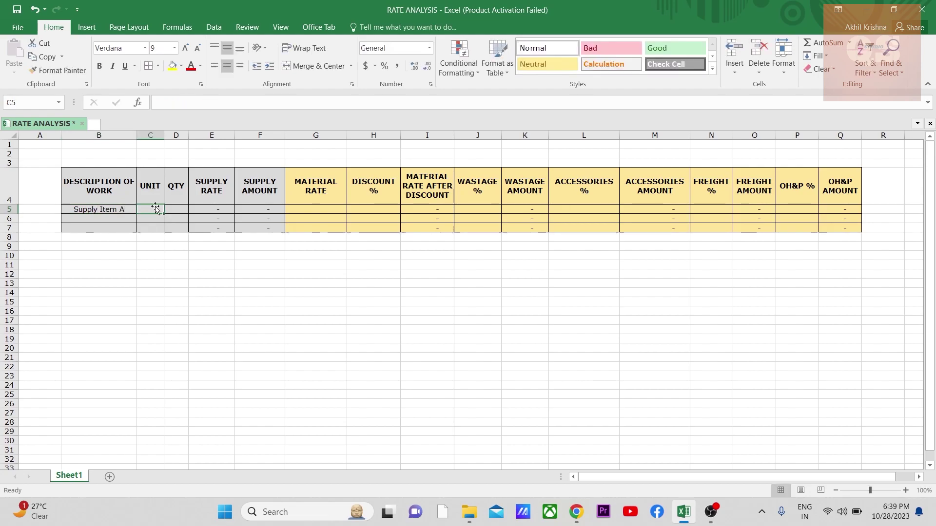
pyautogui.write('nos')
pyautogui.click(183, 208)
pyautogui.write('3')
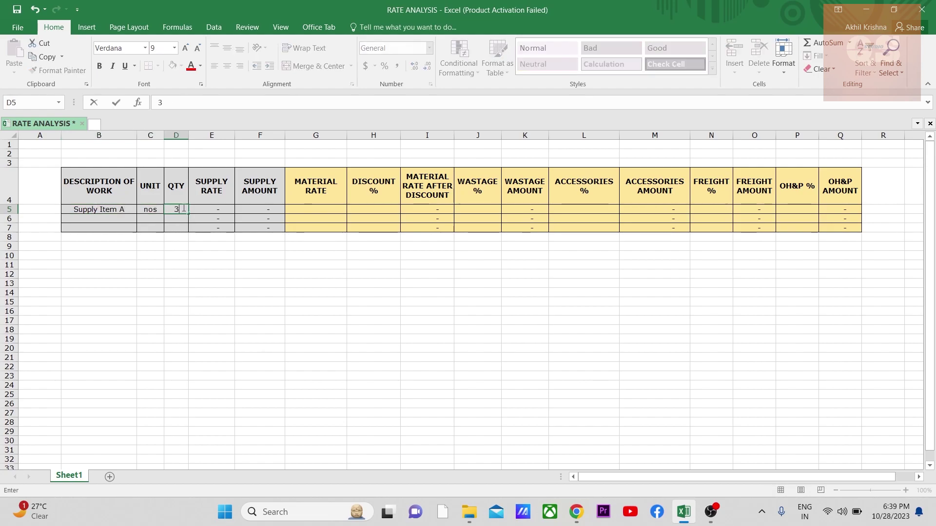
pyautogui.click(239, 255)
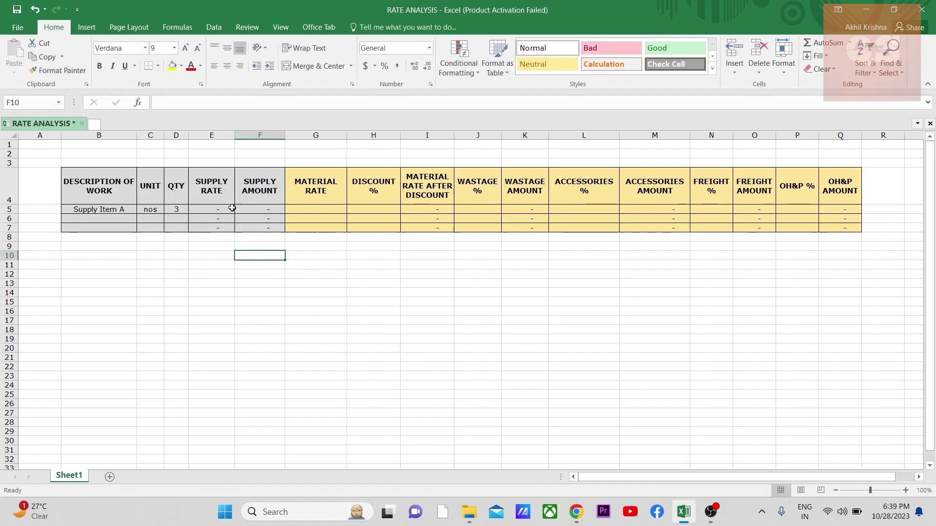
# Inspect the Supply Rate and Supply Amount formulas for Supply Item A and the cells they reference.
pyautogui.click(220, 208)
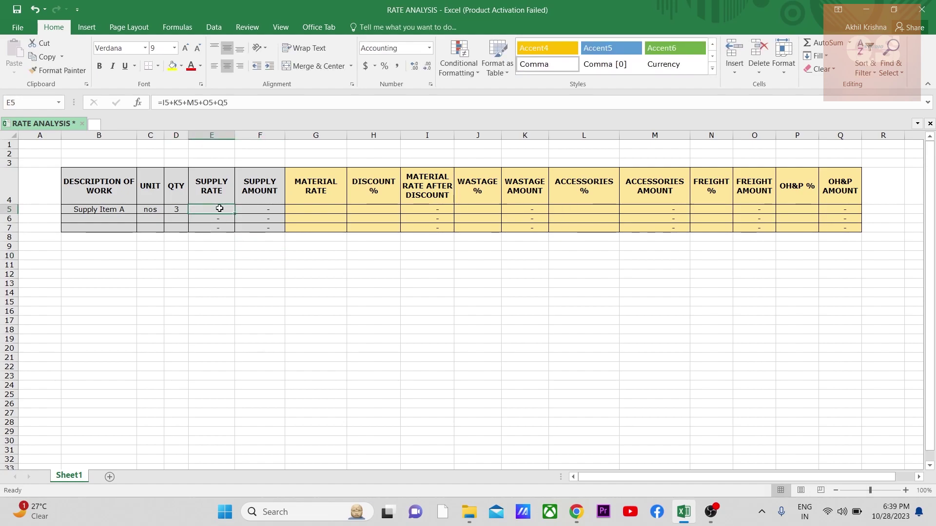
pyautogui.doubleClick(207, 209)
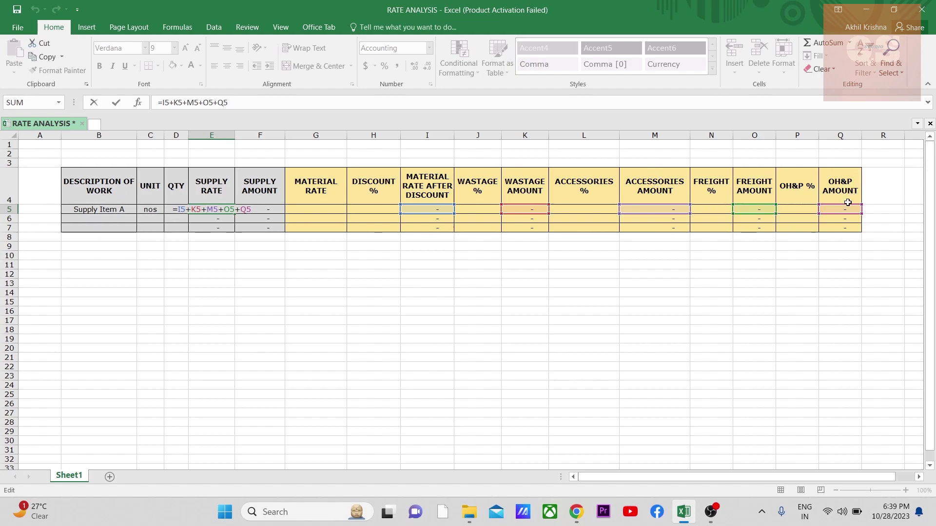
pyautogui.press('Return')
pyautogui.click(212, 208)
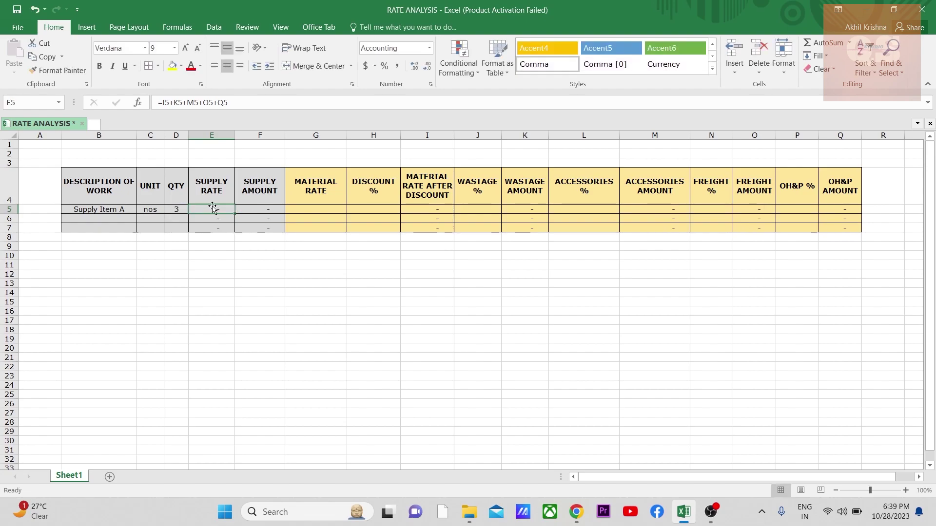
pyautogui.click(256, 209)
pyautogui.doubleClick(255, 209)
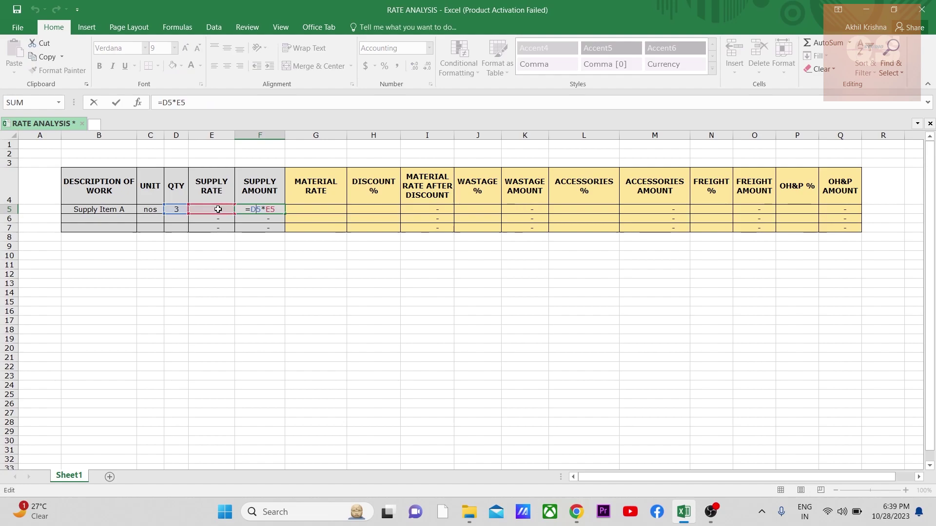
pyautogui.click(315, 255)
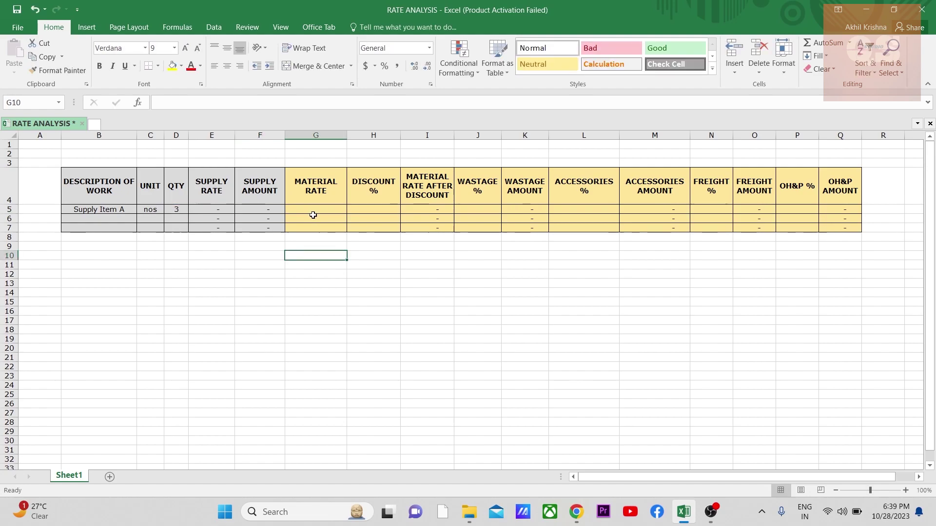
# Set the material rate of Supply Item A to 5000 in G5 and check the supply rate cell.
pyautogui.click(313, 208)
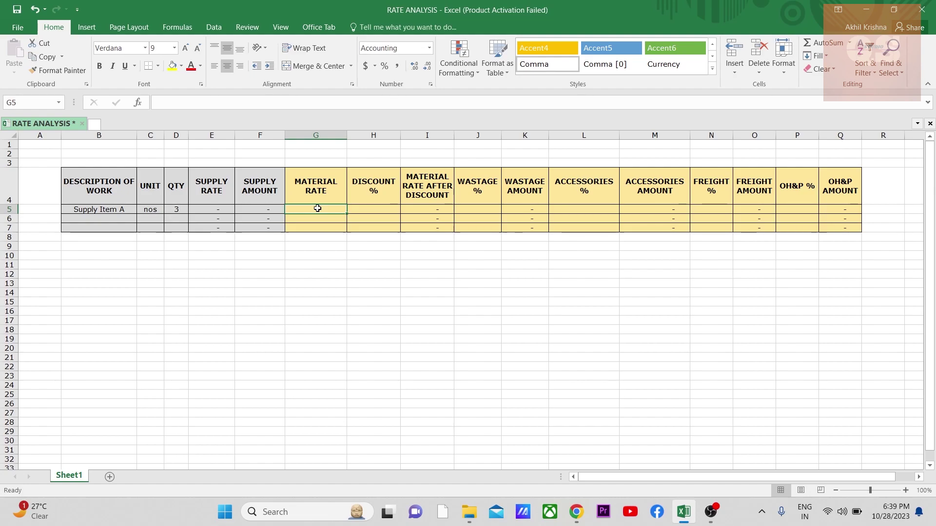
pyautogui.write('5000')
pyautogui.hotkey('ctrl', 'Return')
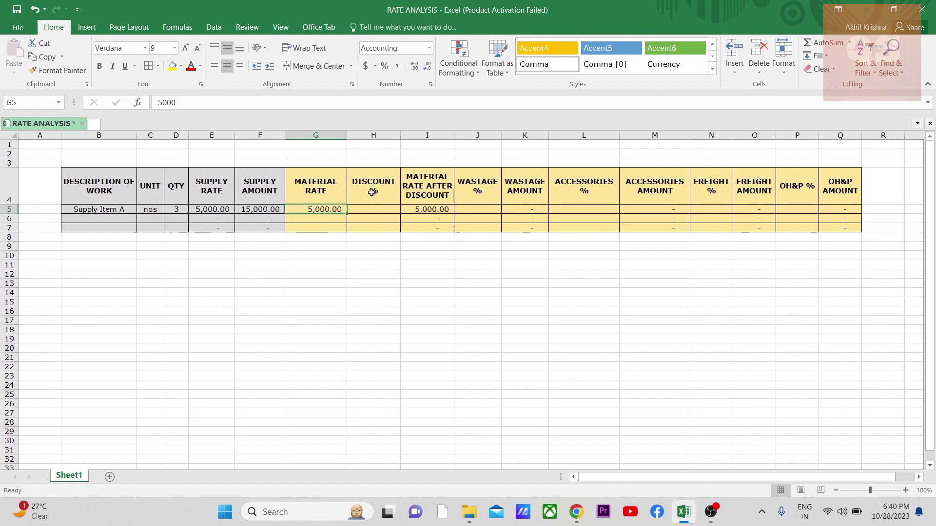
pyautogui.click(211, 209)
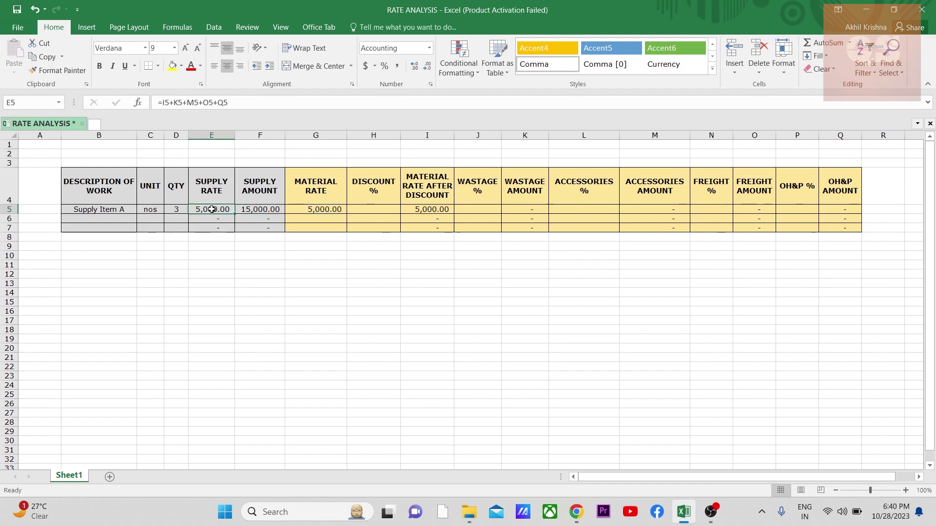
pyautogui.click(317, 209)
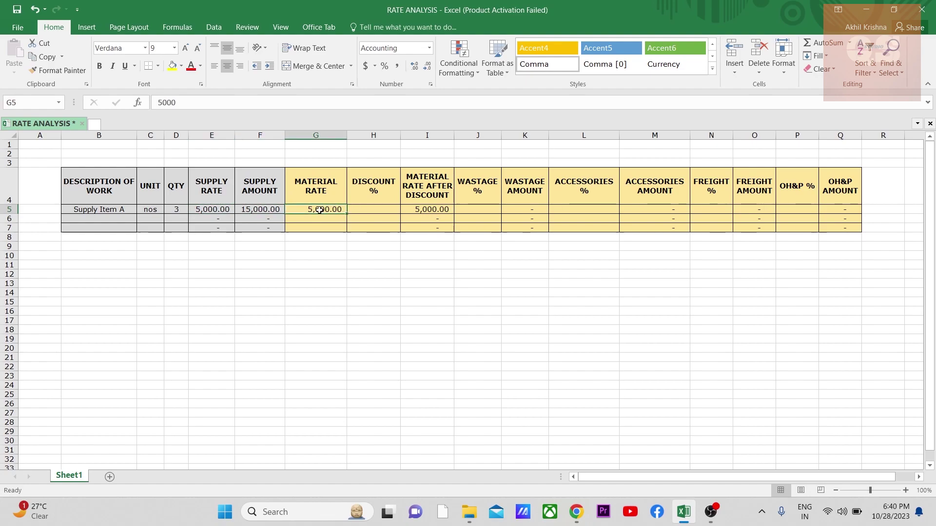
# Set the discount for Supply Item A to 2% in H5 and check the material rate after discount.
pyautogui.click(371, 209)
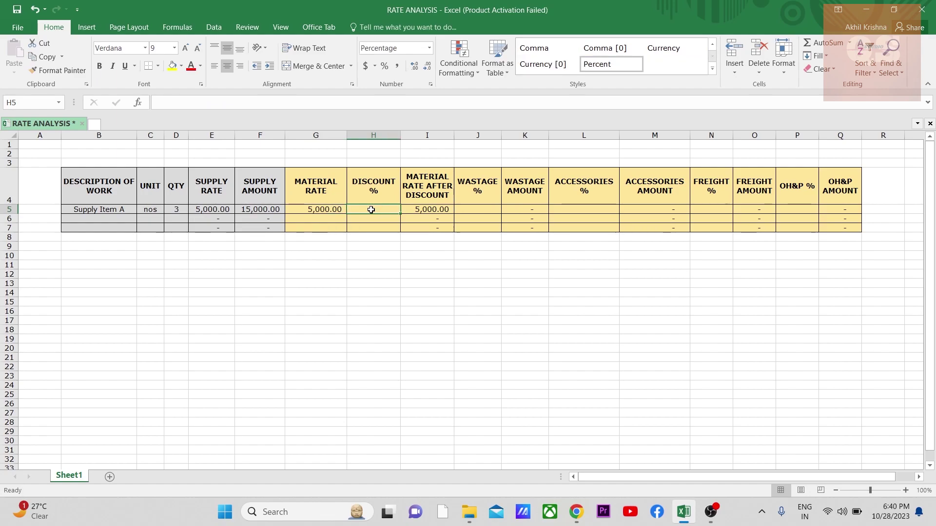
pyautogui.click(319, 210)
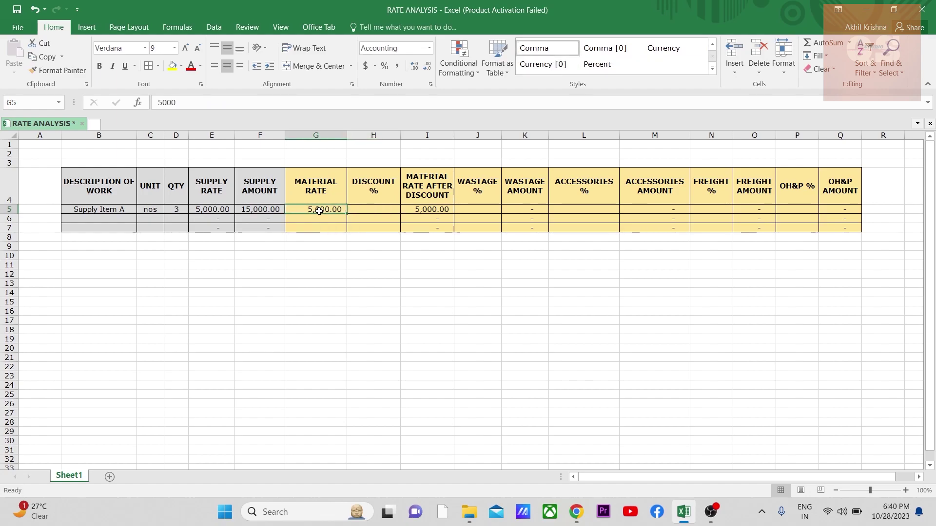
pyautogui.click(374, 209)
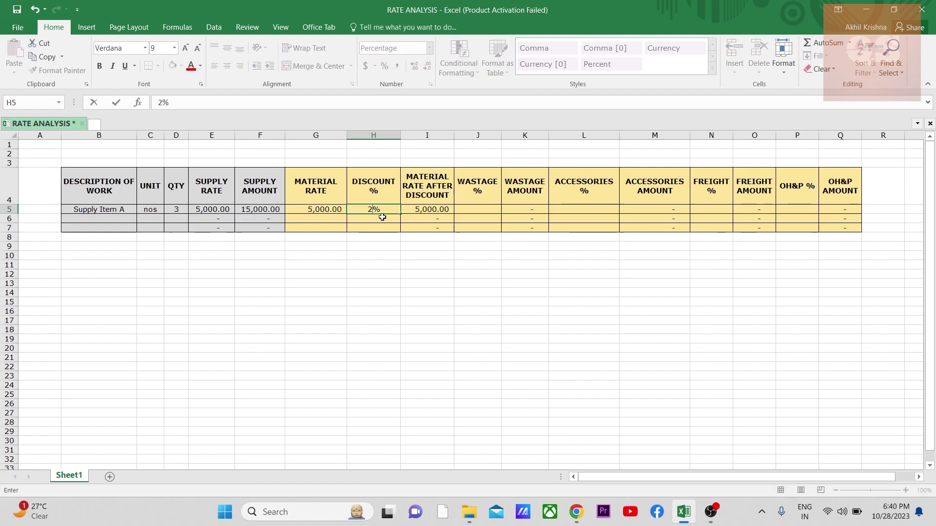
pyautogui.click(426, 209)
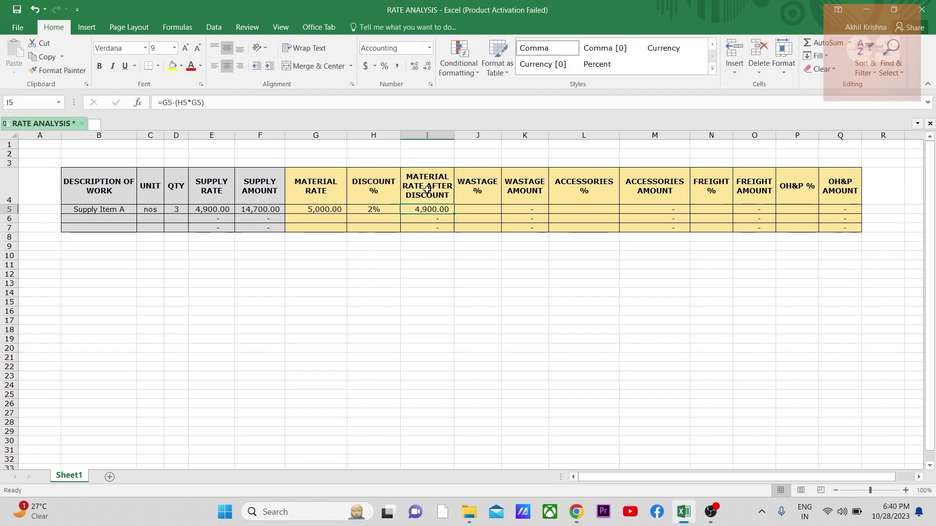
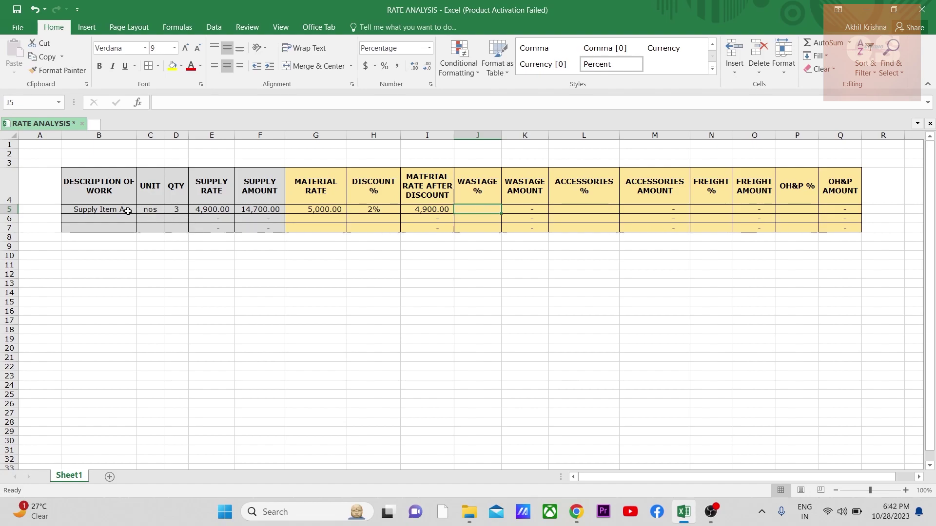
# Set the wastage percentage for Supply Item A to 1% in J5 and check the wastage amount formula.
pyautogui.click(155, 210)
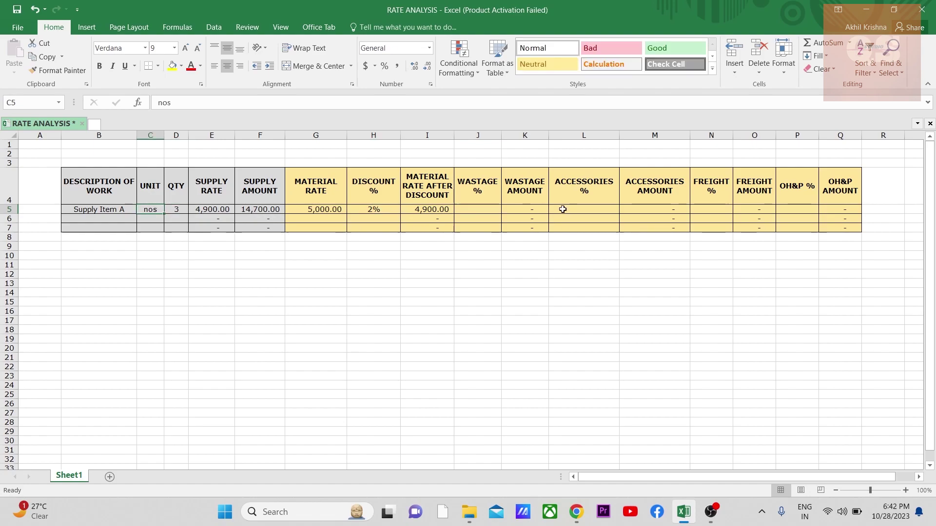
pyautogui.click(486, 208)
pyautogui.write('1%')
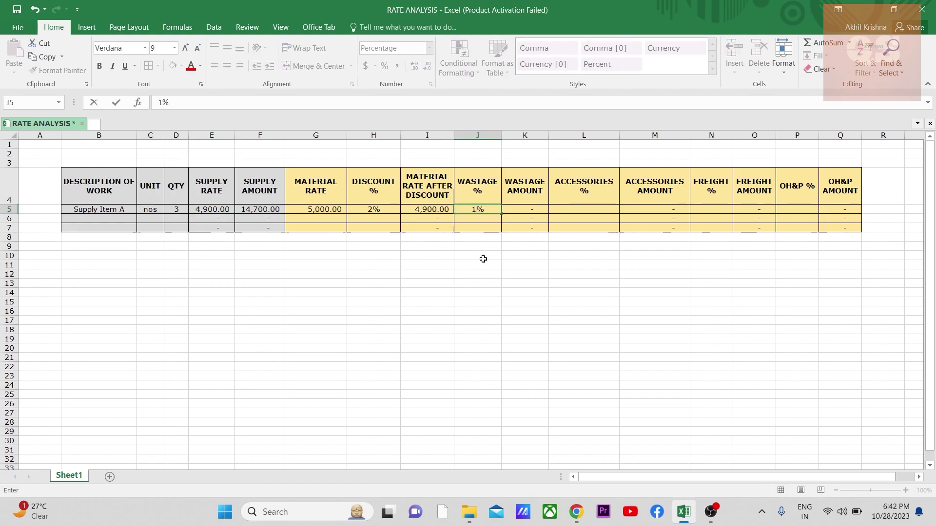
pyautogui.click(522, 209)
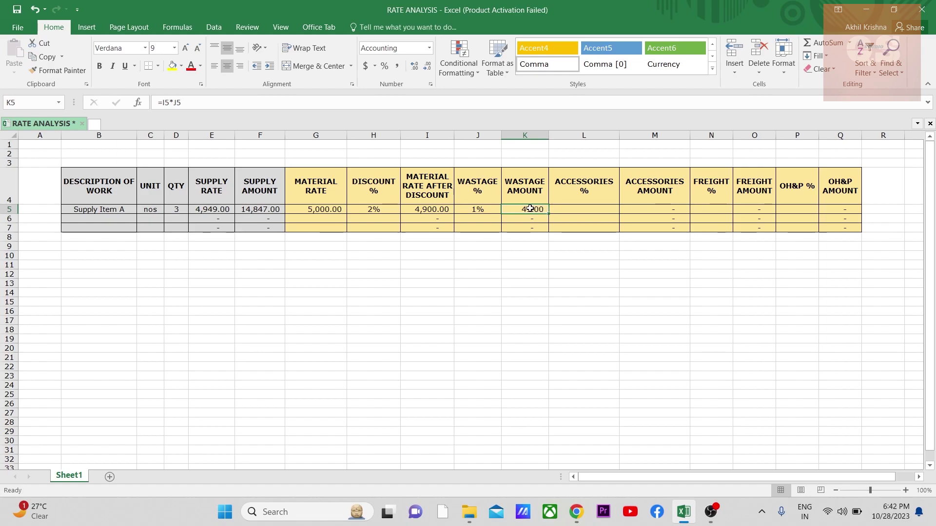
# Set the accessories percentage for Supply Item A to 5% in L5 and check the accessories amount formula.
pyautogui.click(582, 209)
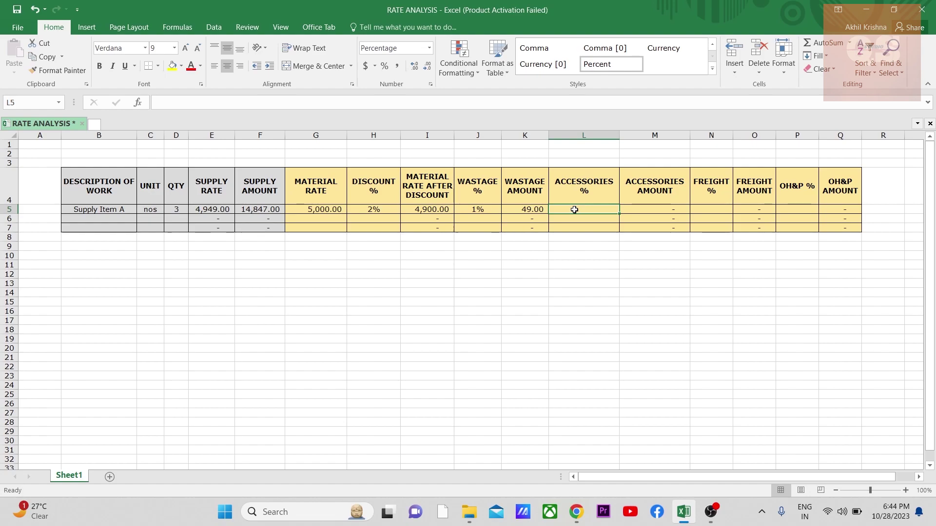
pyautogui.write('5')
pyautogui.click(585, 255)
pyautogui.click(663, 207)
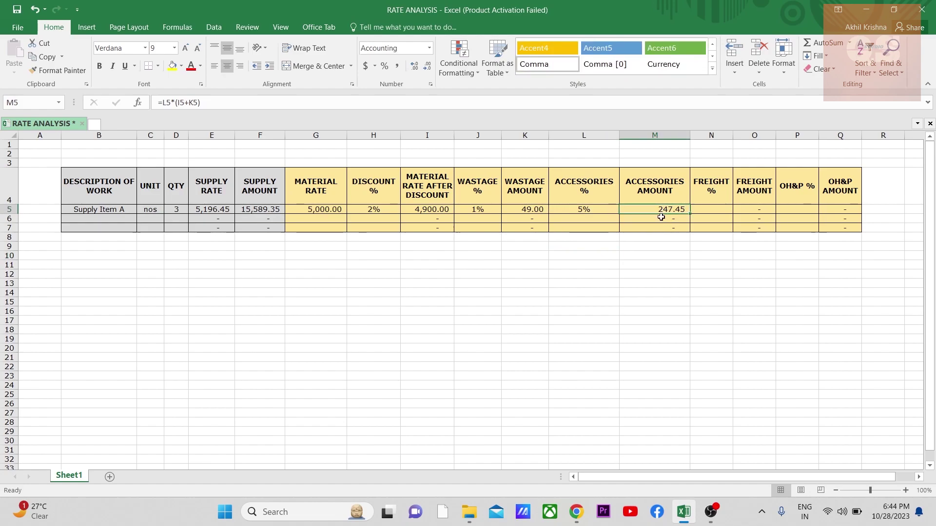
# Set the freight percentage for Supply Item A to 10% in N5.
pyautogui.click(720, 208)
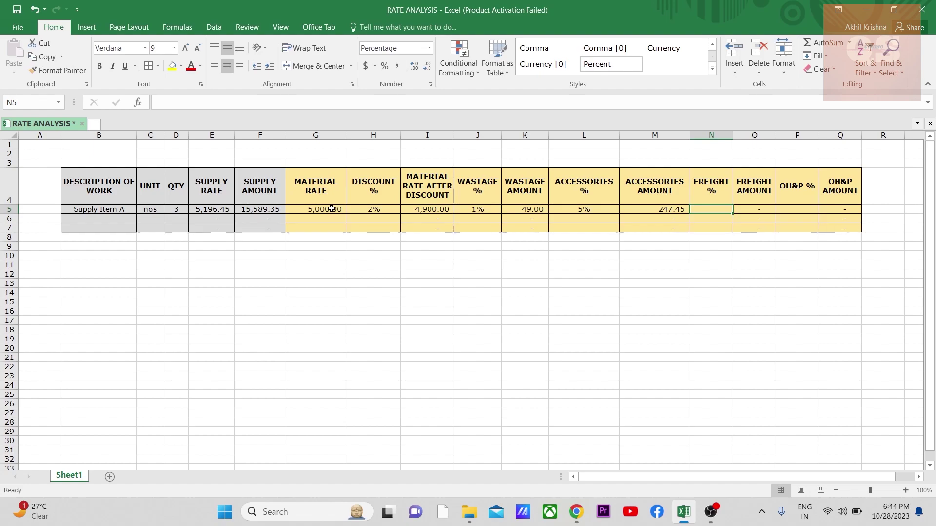
pyautogui.click(423, 209)
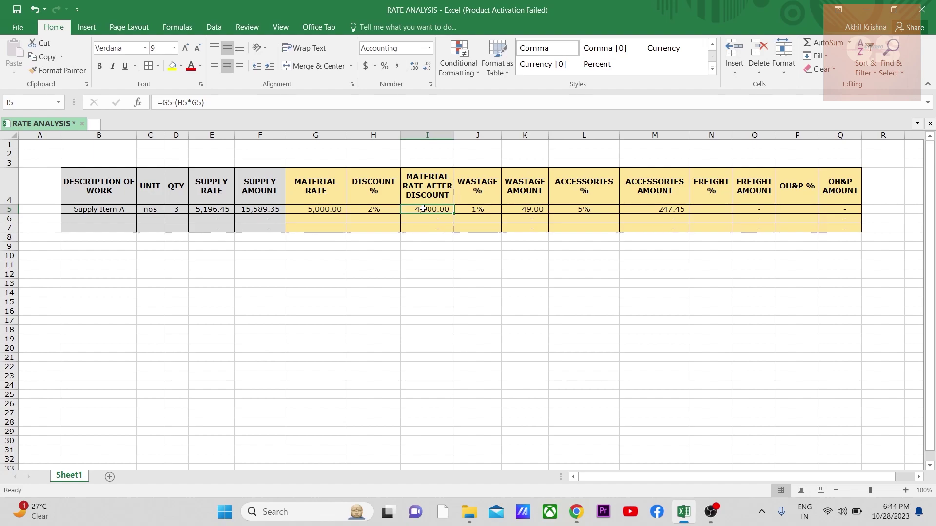
pyautogui.click(719, 209)
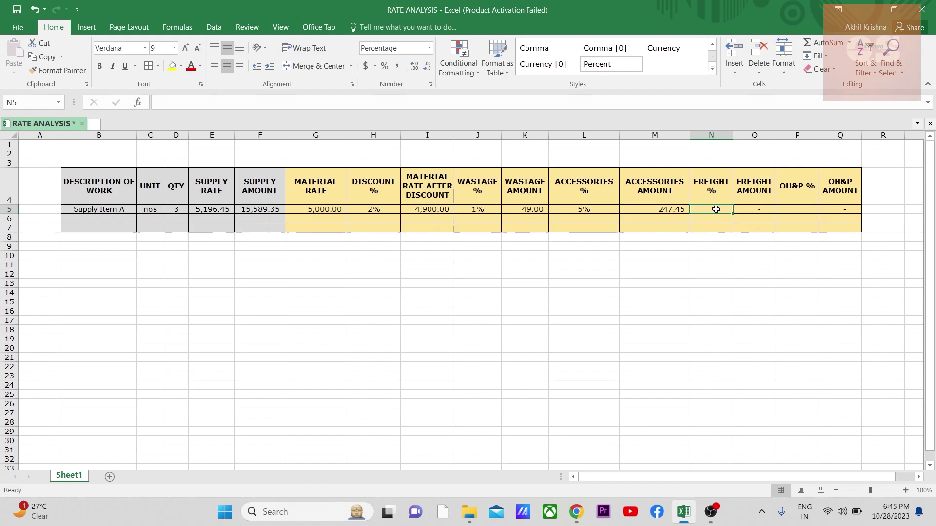
pyautogui.write('1%')
pyautogui.write('0')
pyautogui.click(721, 262)
# Set the OH&P percentage for Supply Item A to 2.5% in P5 and compare the supply rate with the material rate.
pyautogui.click(805, 208)
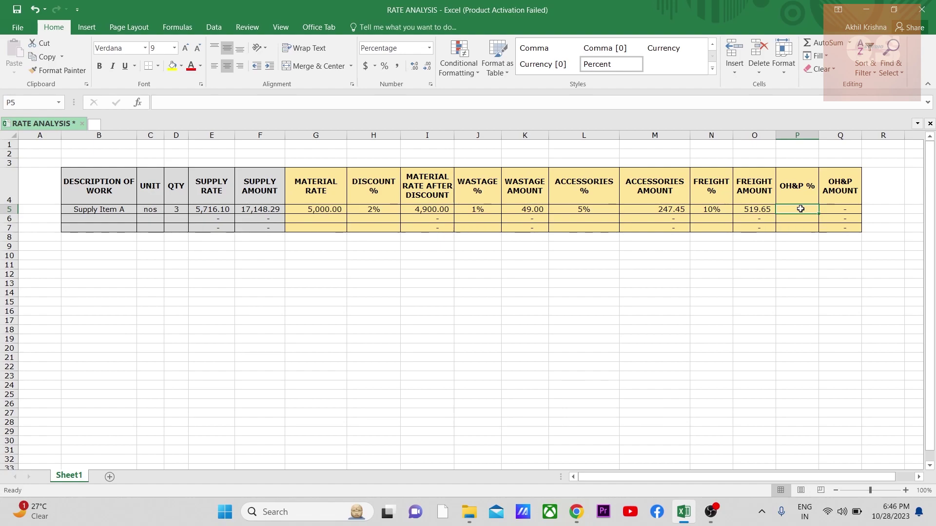
pyautogui.write('2.5')
pyautogui.hotkey('ctrl', 'Return')
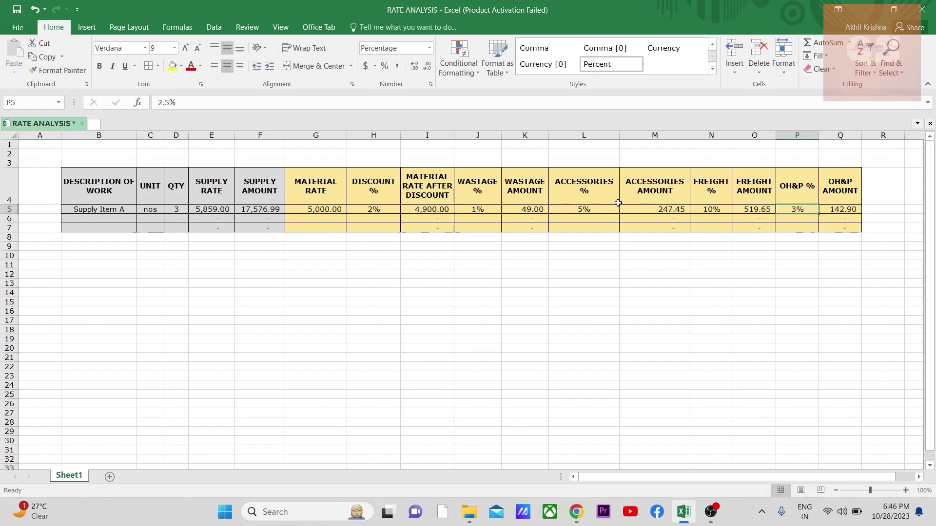
pyautogui.click(215, 210)
pyautogui.click(324, 209)
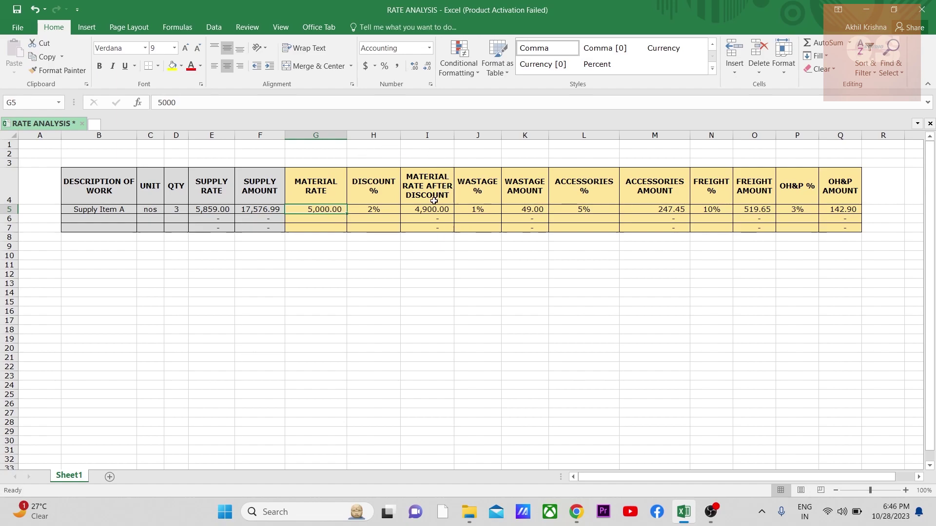
pyautogui.click(213, 210)
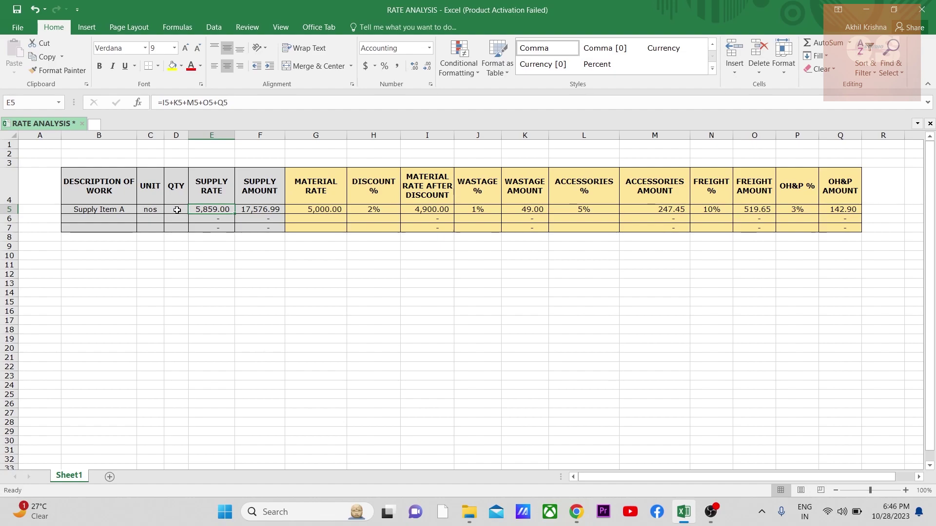
# Add Supply Conduits B as the second work description in B6 and set its unit to mtr in C6.
pyautogui.click(263, 210)
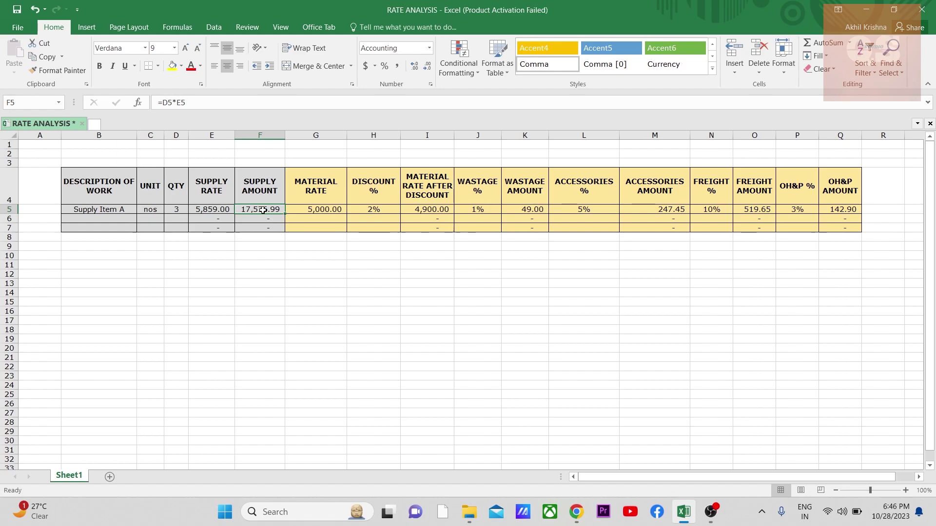
pyautogui.click(108, 218)
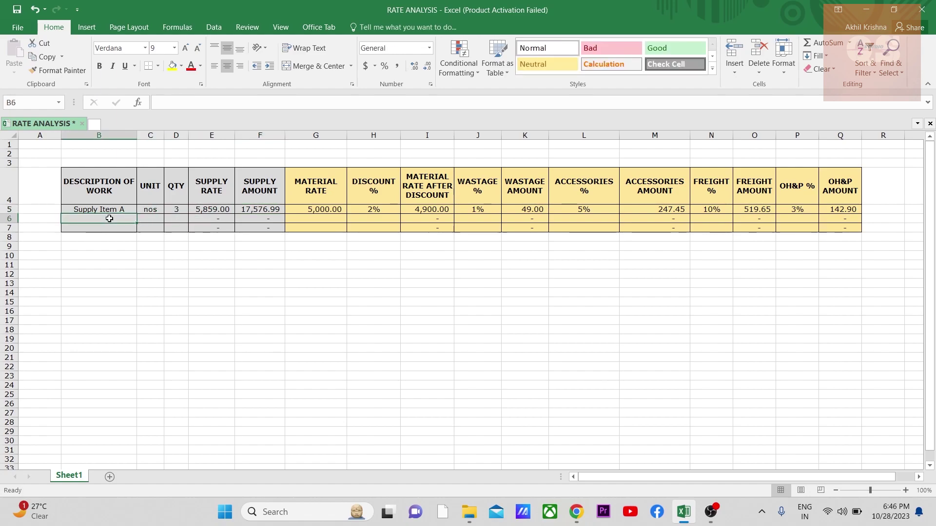
pyautogui.click(152, 220)
pyautogui.click(109, 220)
pyautogui.write('Supply Conduits B')
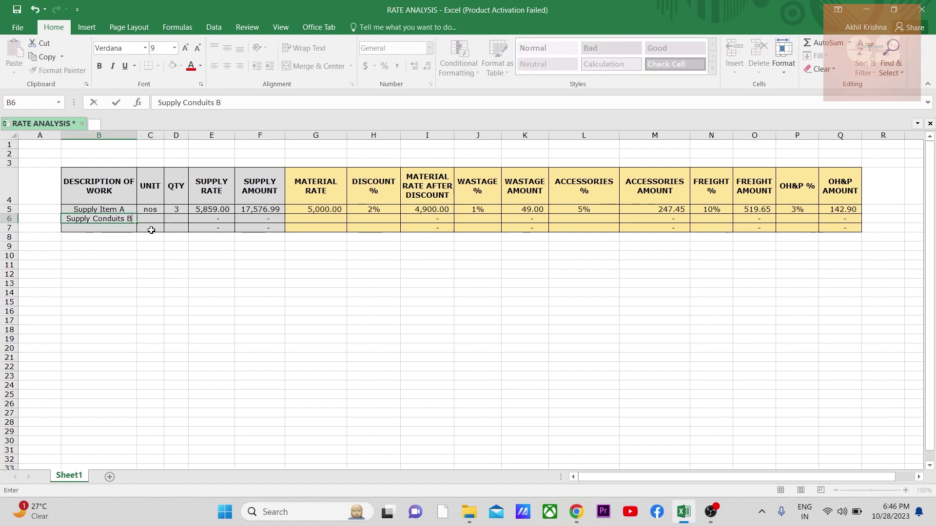
pyautogui.click(153, 218)
pyautogui.write('MTR')
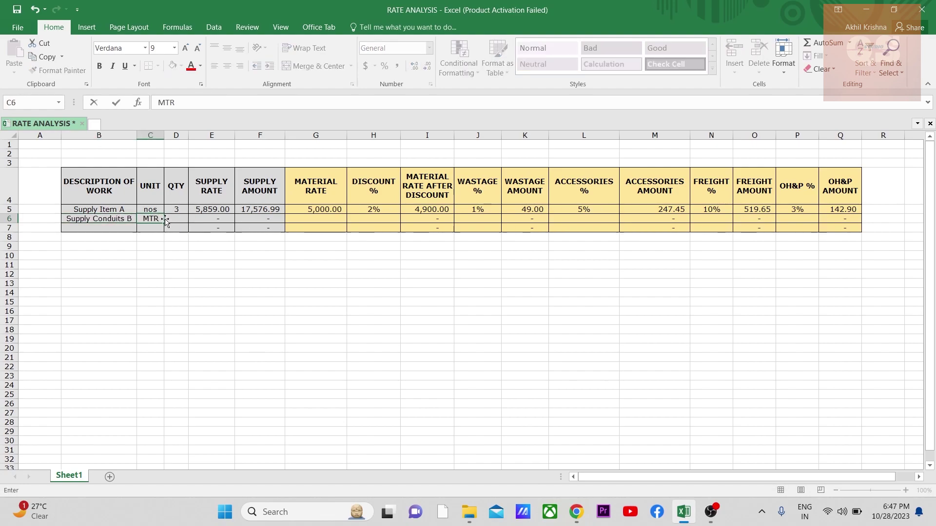
# Enter a quantity of 10000 for Supply Conduits B in D6, formatted with thousands separator and two decimals in a width-fitted column.
pyautogui.click(171, 220)
pyautogui.write('10000')
pyautogui.click(176, 274)
pyautogui.doubleClick(188, 135)
pyautogui.click(178, 218)
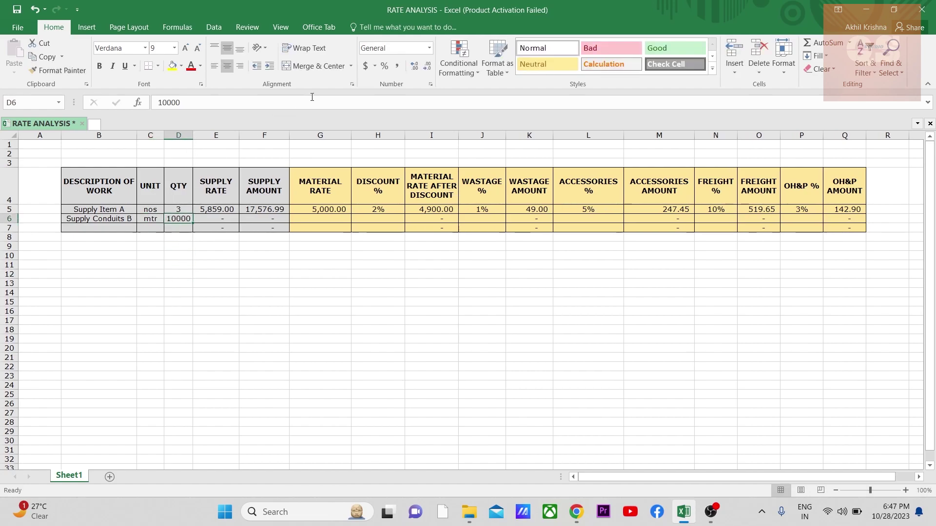
pyautogui.hotkey('ctrl', 'shift', '1')
# Set the material rate for Supply Conduits B to 50 in G6 and its discount to 1% in H6.
pyautogui.click(351, 219)
pyautogui.write('50')
pyautogui.click(412, 219)
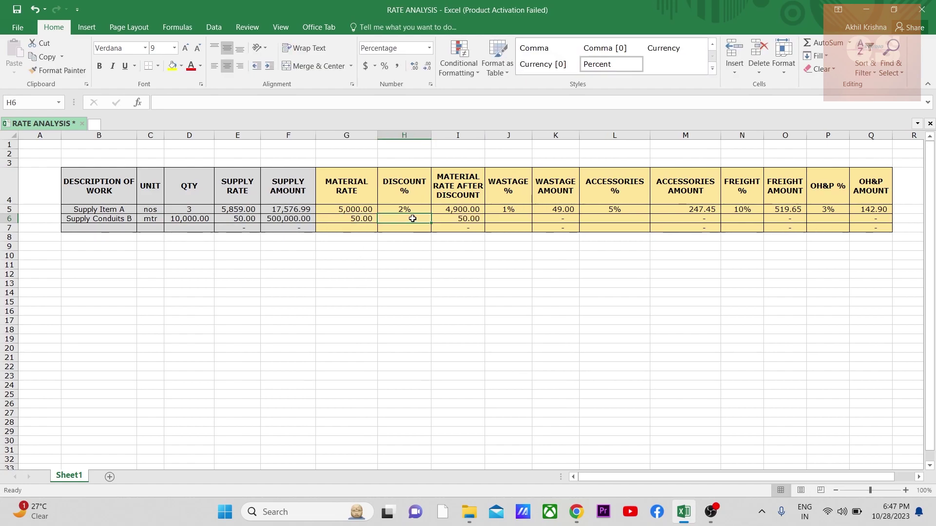
pyautogui.write('1')
pyautogui.click(412, 274)
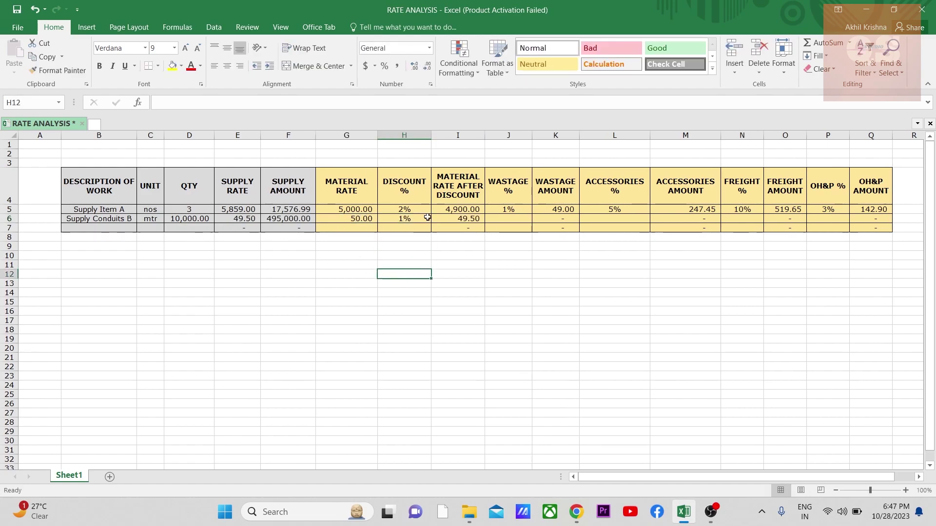
# Set the wastage for Supply Conduits B to 5% in J6 and its accessories percentage to 2% in L6.
pyautogui.click(513, 219)
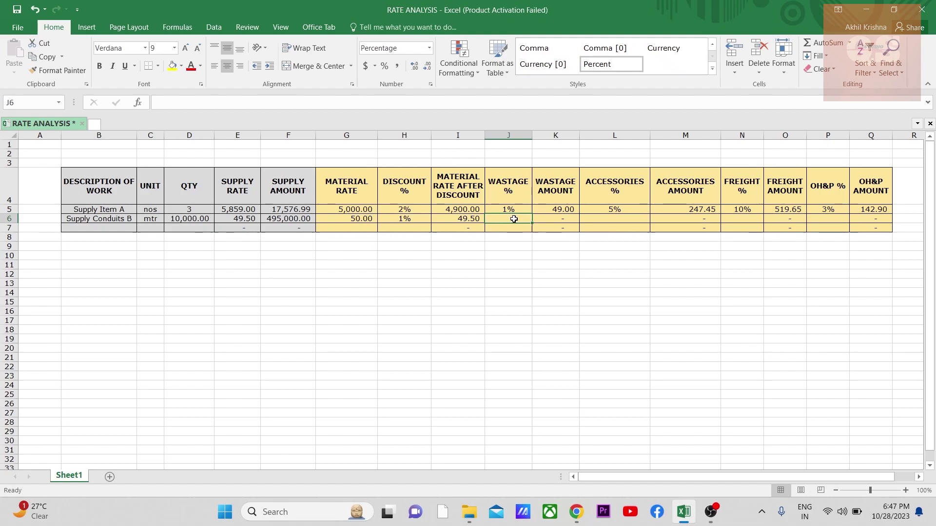
pyautogui.write('5')
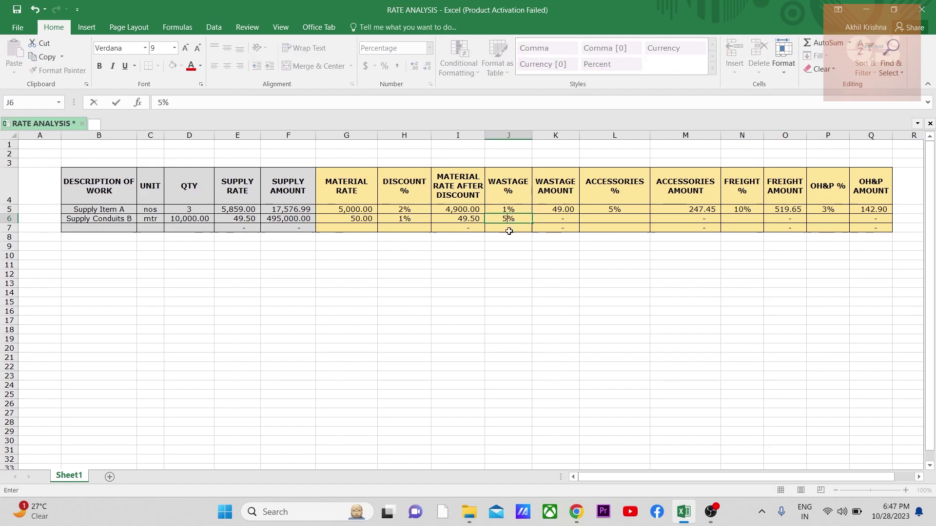
pyautogui.click(606, 219)
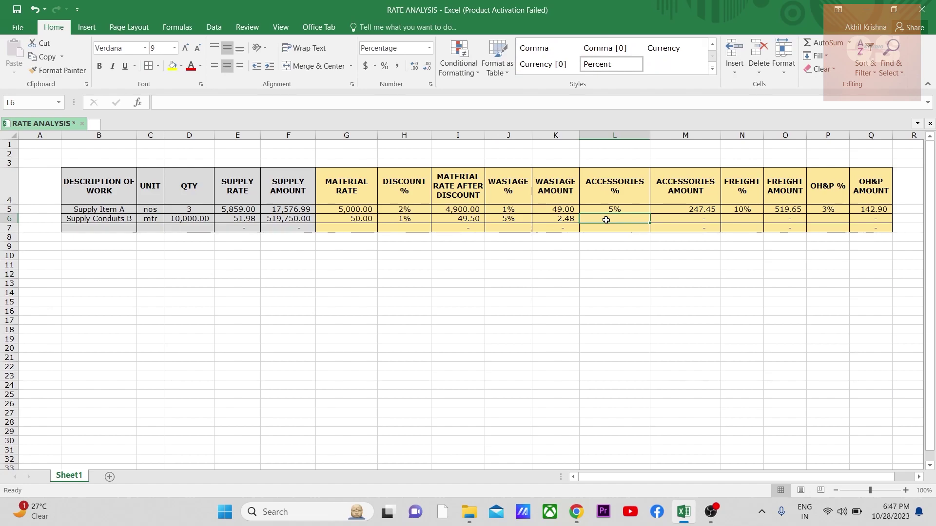
pyautogui.write('2')
pyautogui.click(612, 263)
# Set the freight percentage for Supply Conduits B to 5% in N6.
pyautogui.click(752, 219)
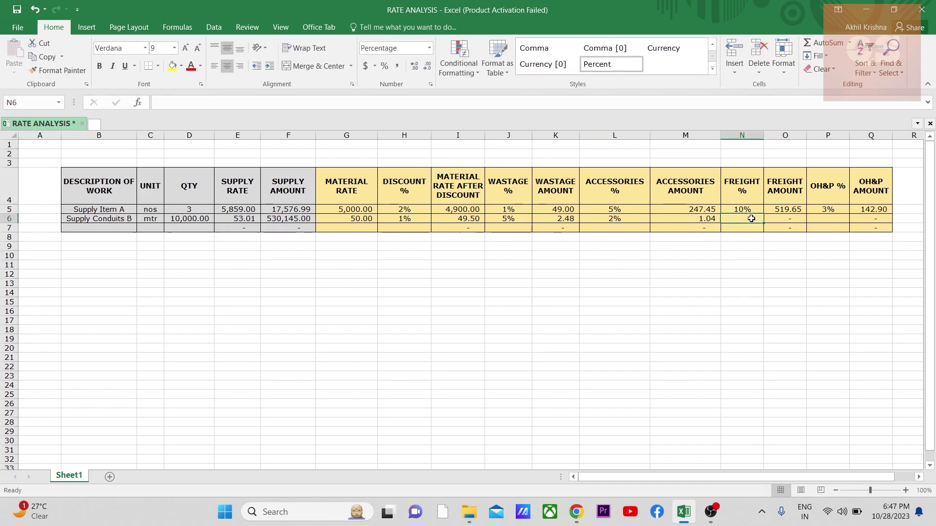
pyautogui.write('5')
pyautogui.press('Return')
# Set the OH&P percentage for Supply Conduits B to 3% in P6 and check the supply rate formula in E6.
pyautogui.click(828, 219)
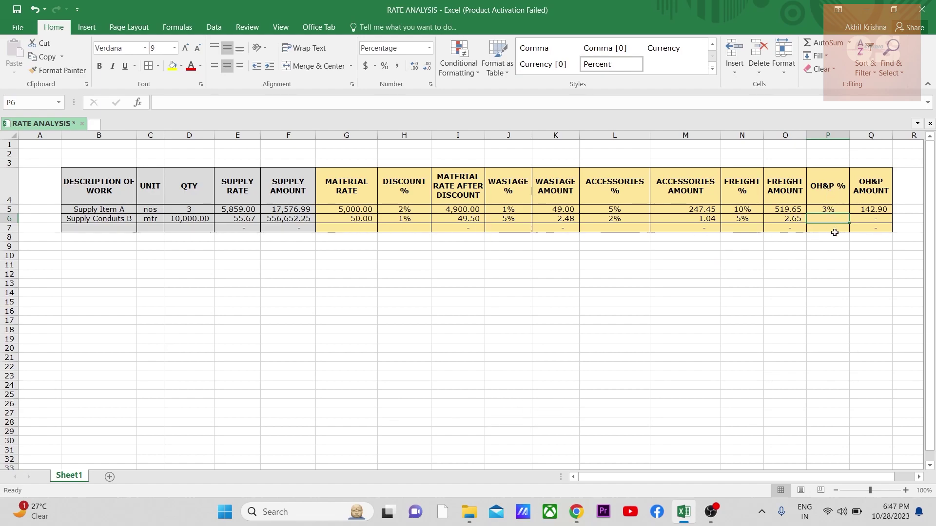
pyautogui.write('3')
pyautogui.click(246, 219)
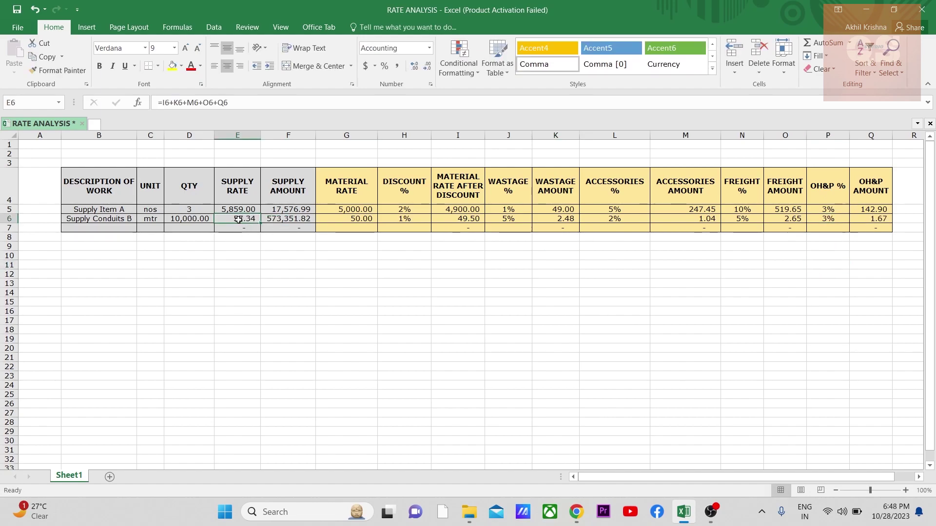
pyautogui.click(237, 247)
pyautogui.click(241, 218)
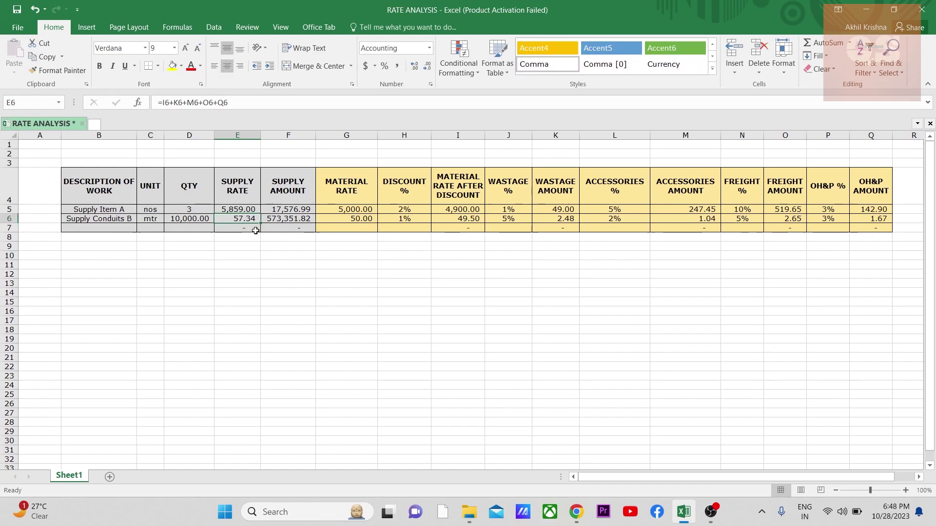